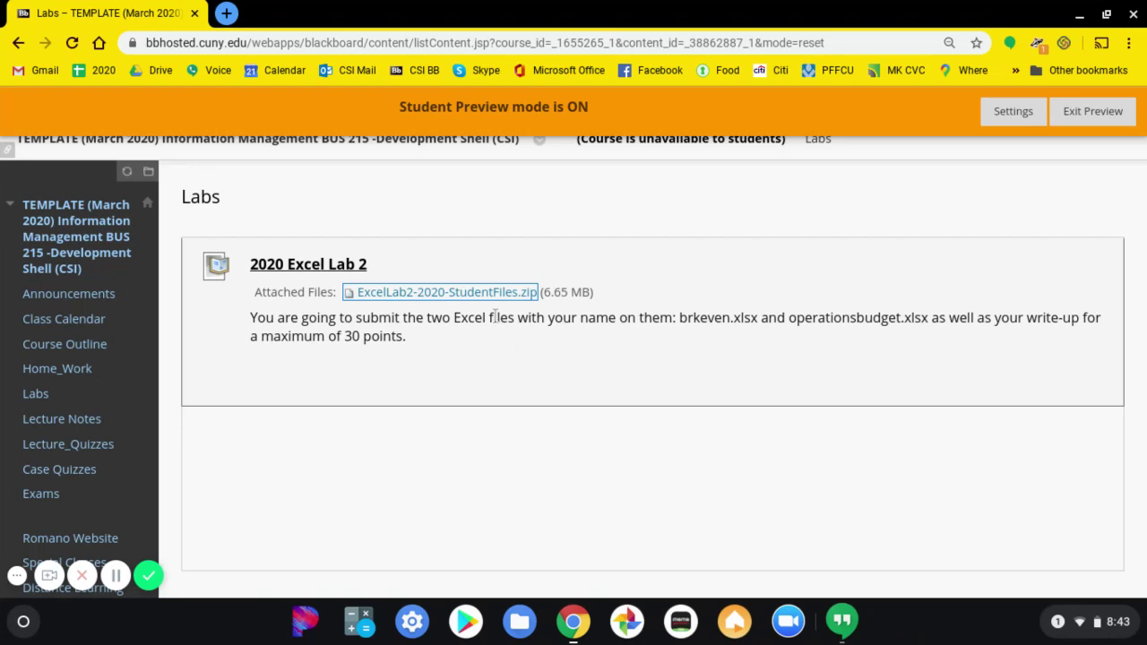
Save the ExcelLab2-2020-StudentFiles.zip attachment to Downloads under its original name
{"action": "right_click", "coordinate": [454, 299]}
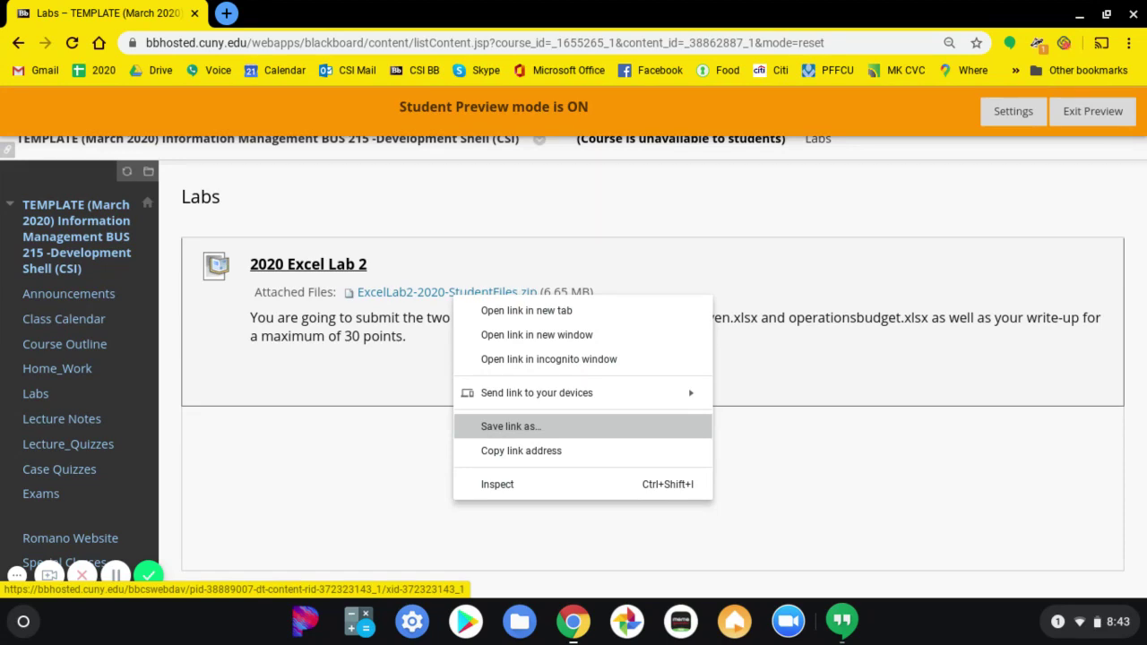
{"action": "left_click", "coordinate": [492, 427]}
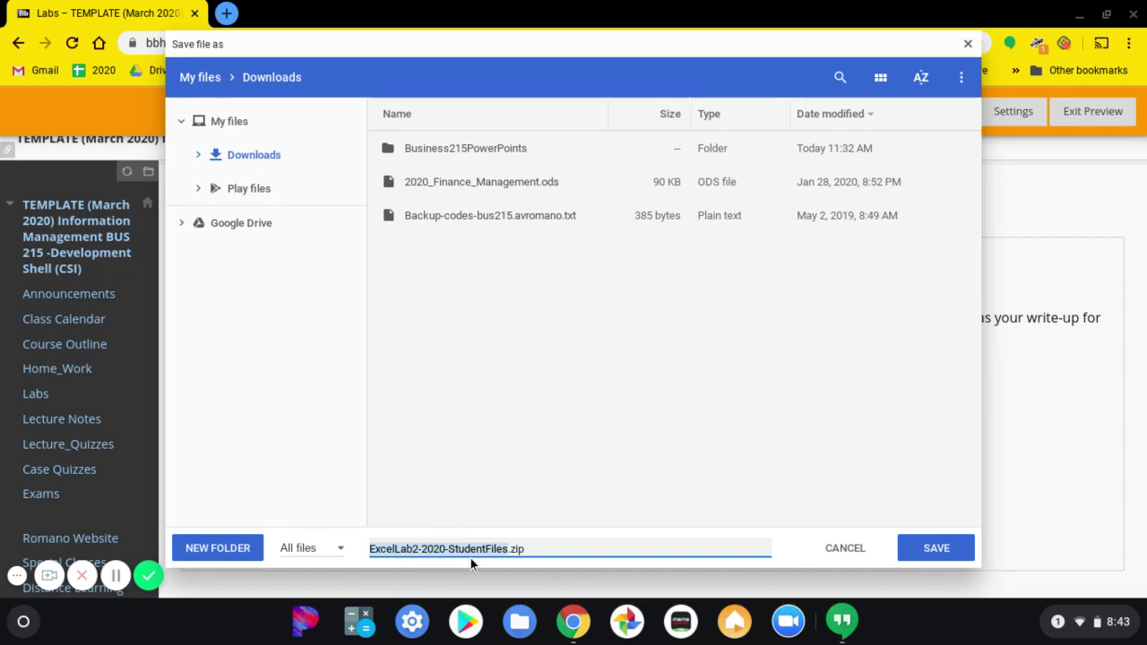
{"action": "left_click", "coordinate": [945, 554]}
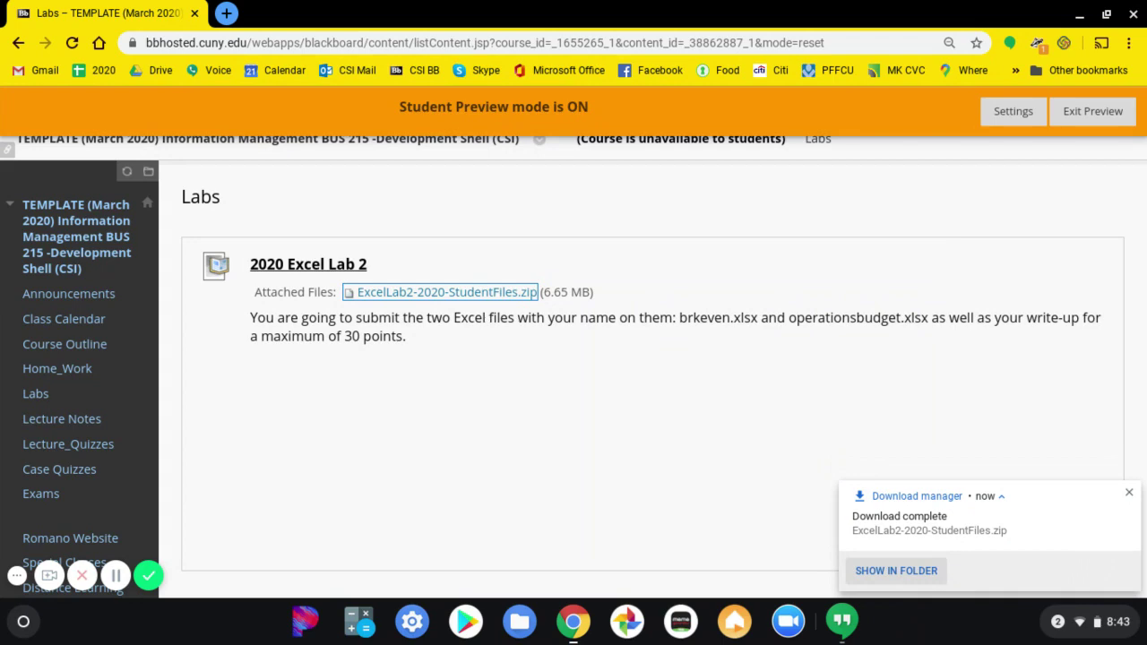
Reveal ExcelLab2-2020-StudentFiles.zip in Downloads, with Microsoft Office Home open behind it
{"action": "left_click", "coordinate": [915, 574]}
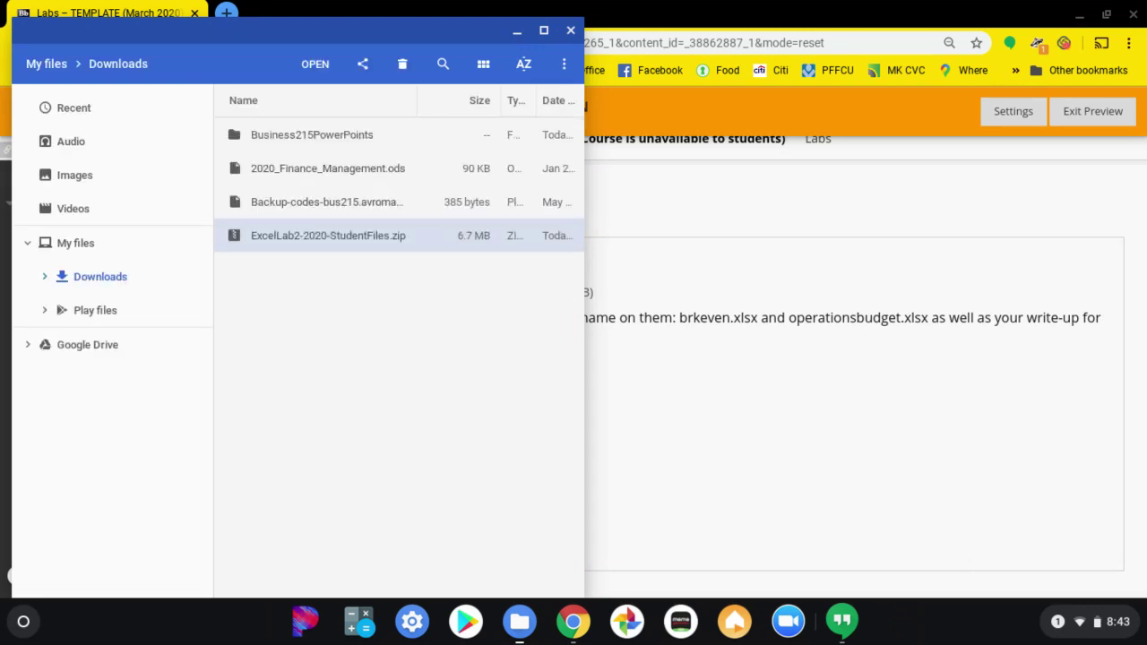
{"action": "left_click", "coordinate": [575, 622]}
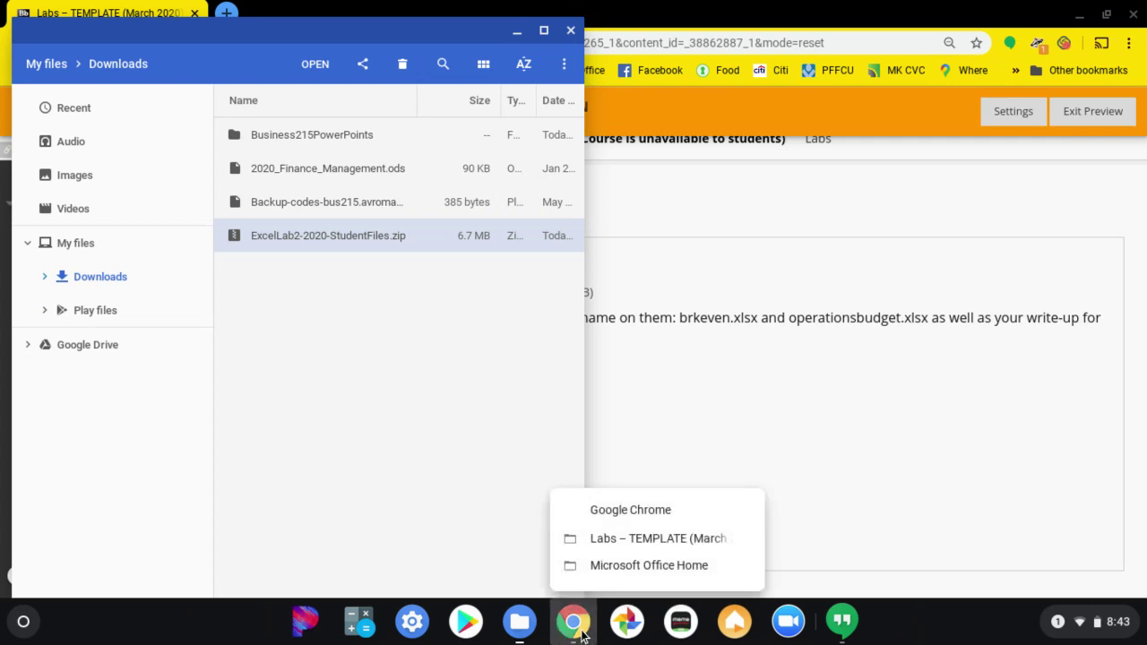
{"action": "left_click", "coordinate": [635, 569]}
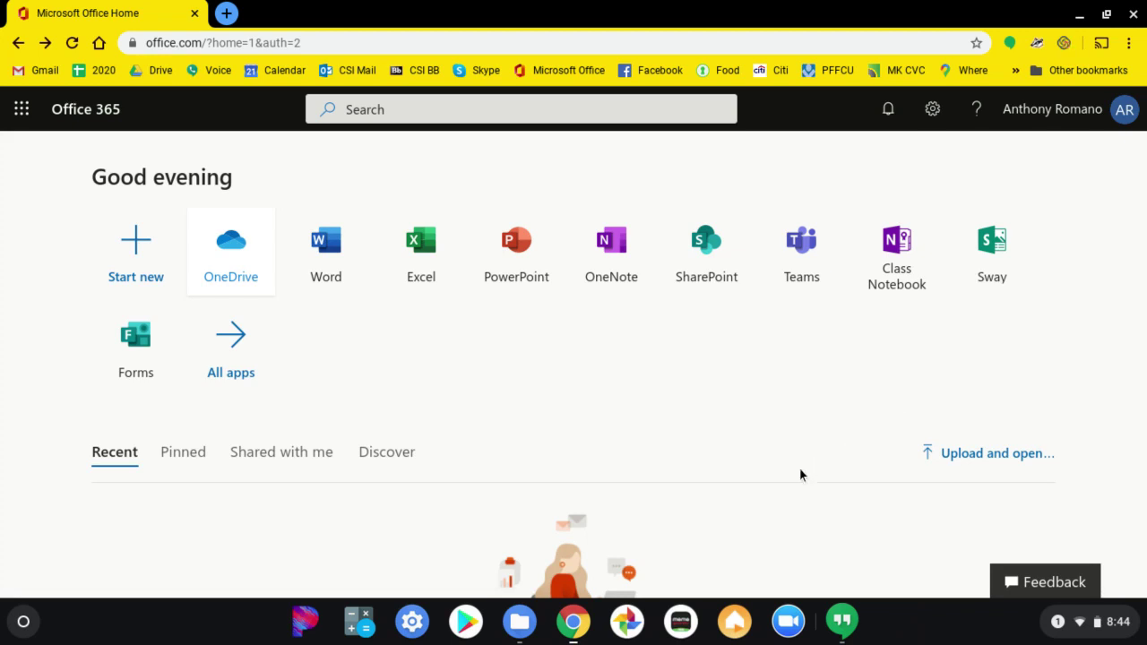
{"action": "left_click", "coordinate": [519, 622]}
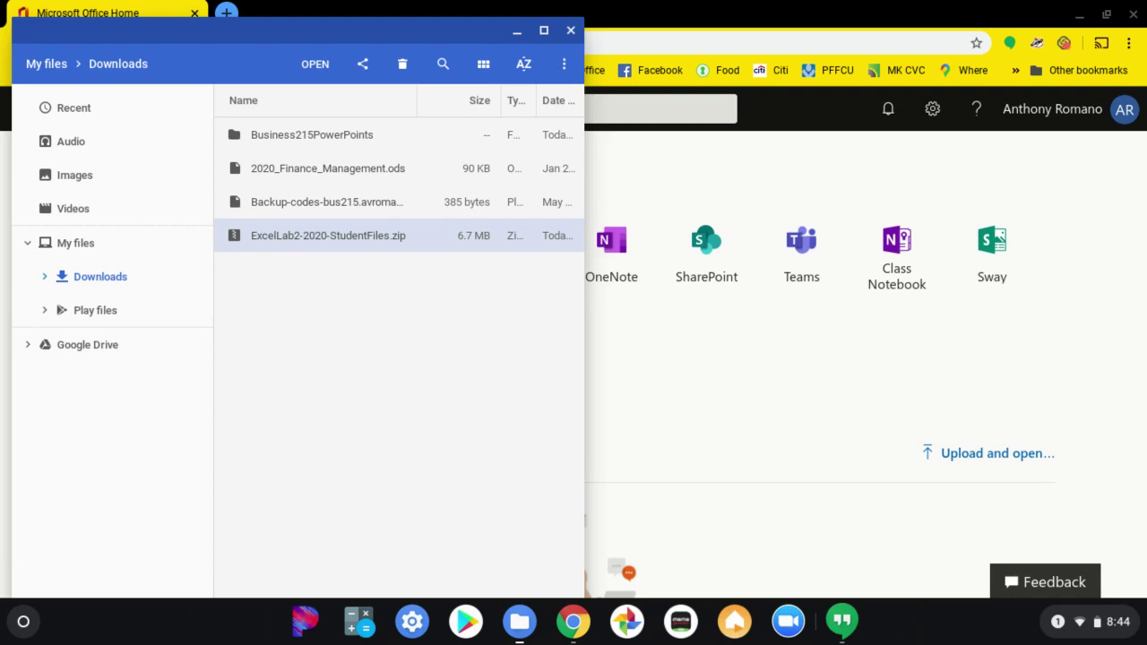
Mount the ExcelLab2-2020-StudentFiles.zip archive, then return to the Office 365 home page
{"action": "right_click", "coordinate": [286, 241]}
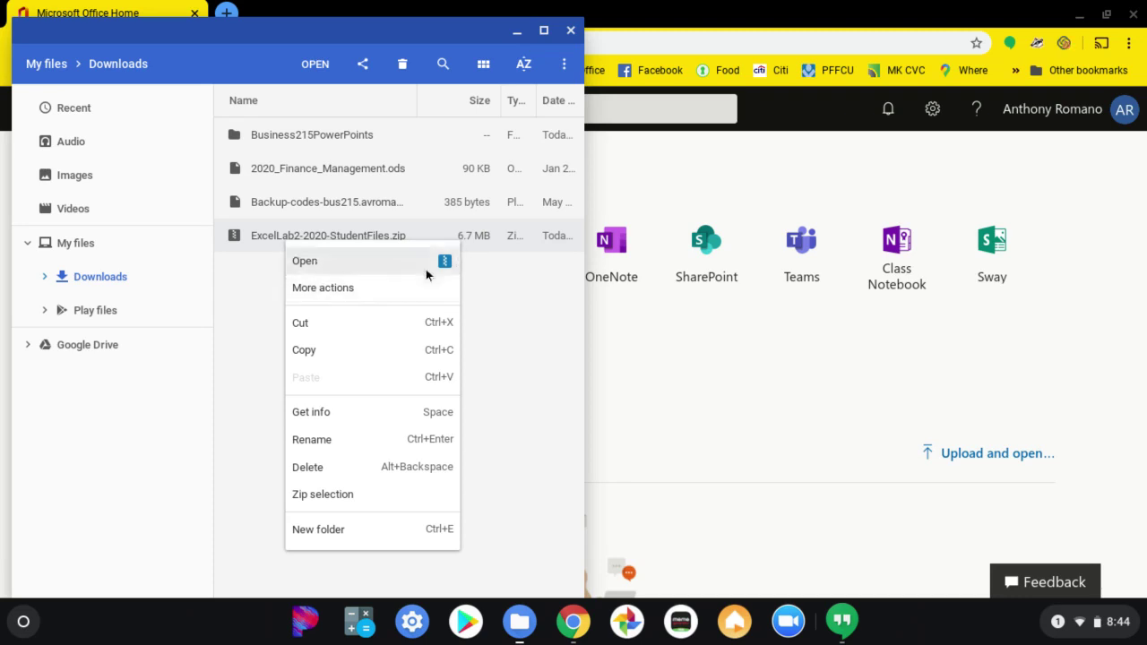
{"action": "left_click", "coordinate": [377, 263]}
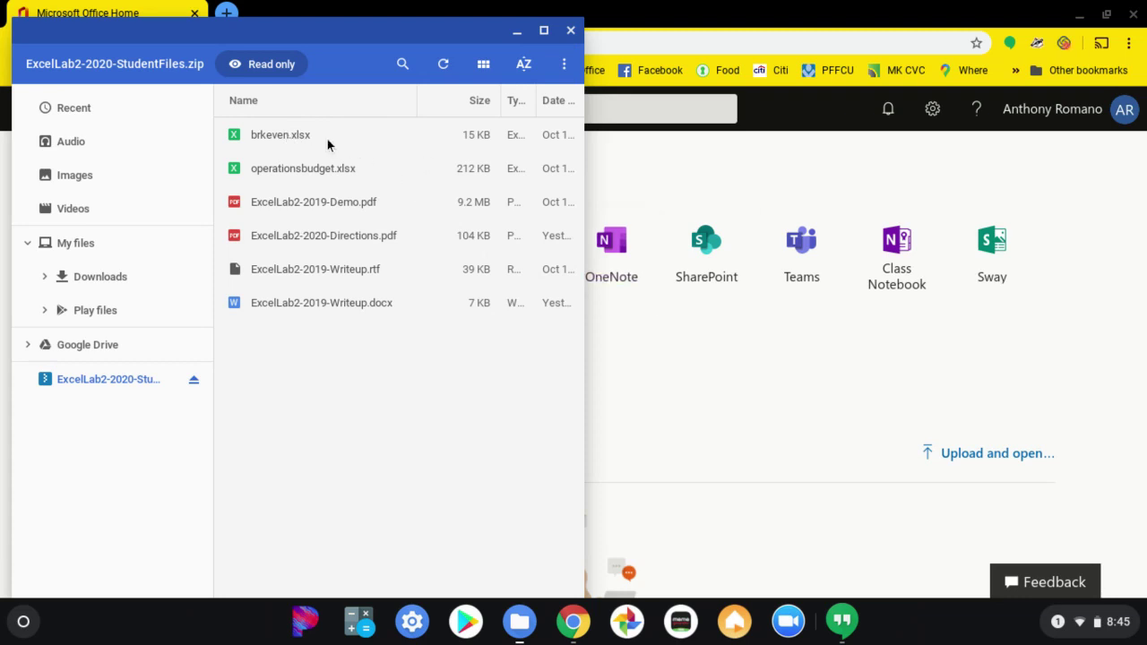
{"action": "left_click", "coordinate": [844, 407]}
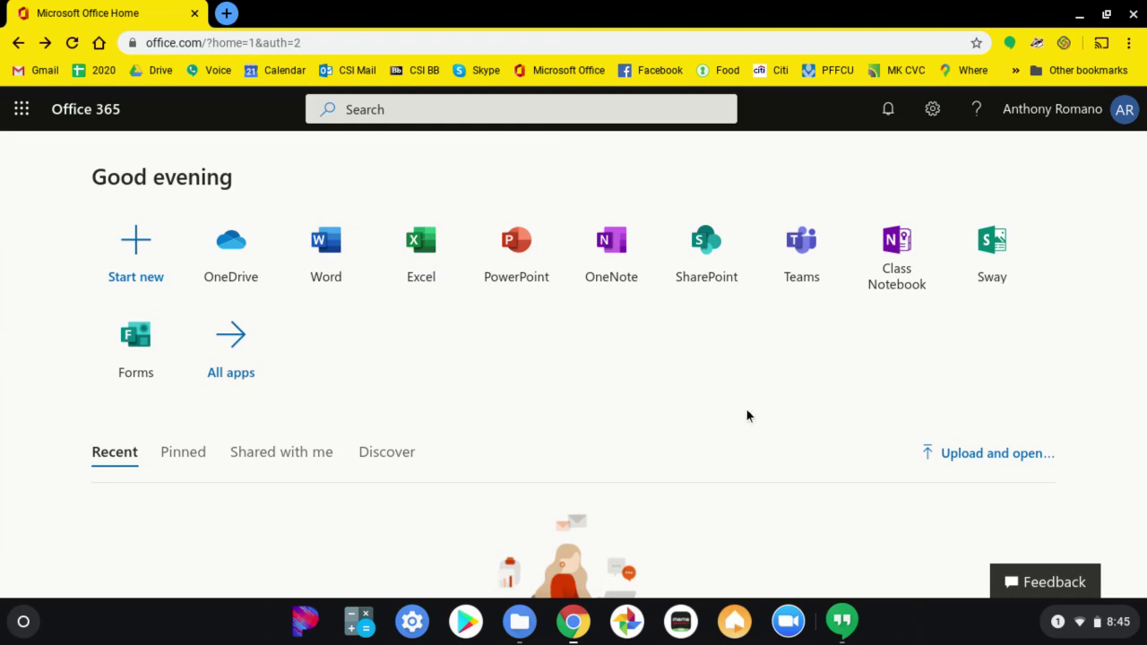
Upload brkeven.xlsx from the mounted zip and open it in Excel online
{"action": "left_click", "coordinate": [959, 455]}
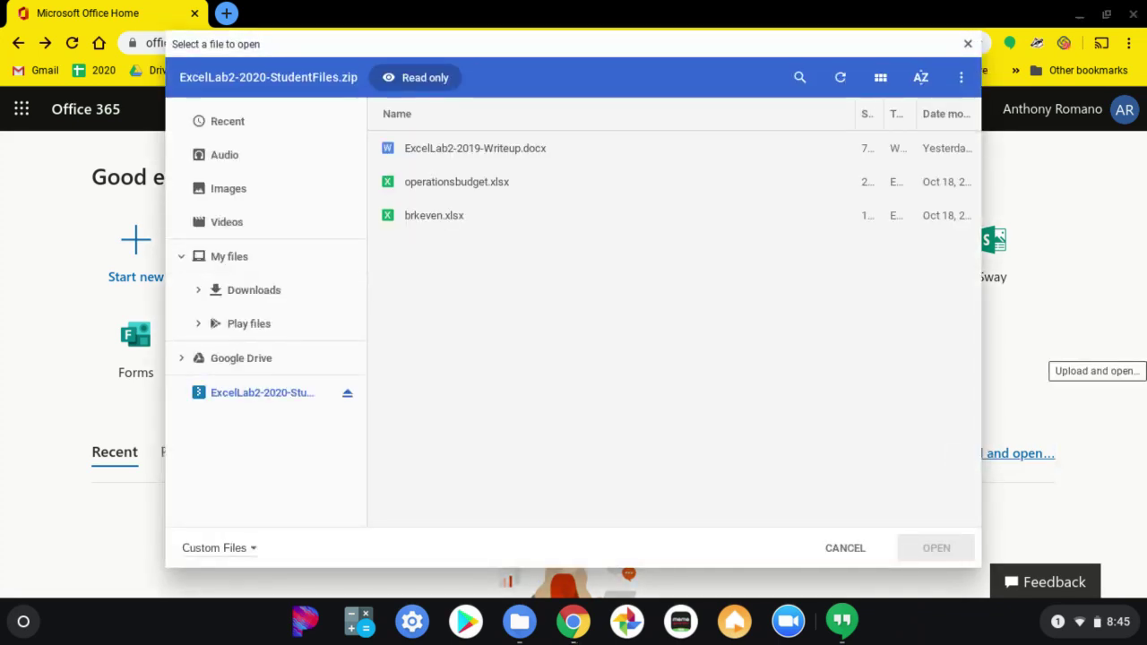
{"action": "left_click", "coordinate": [476, 221]}
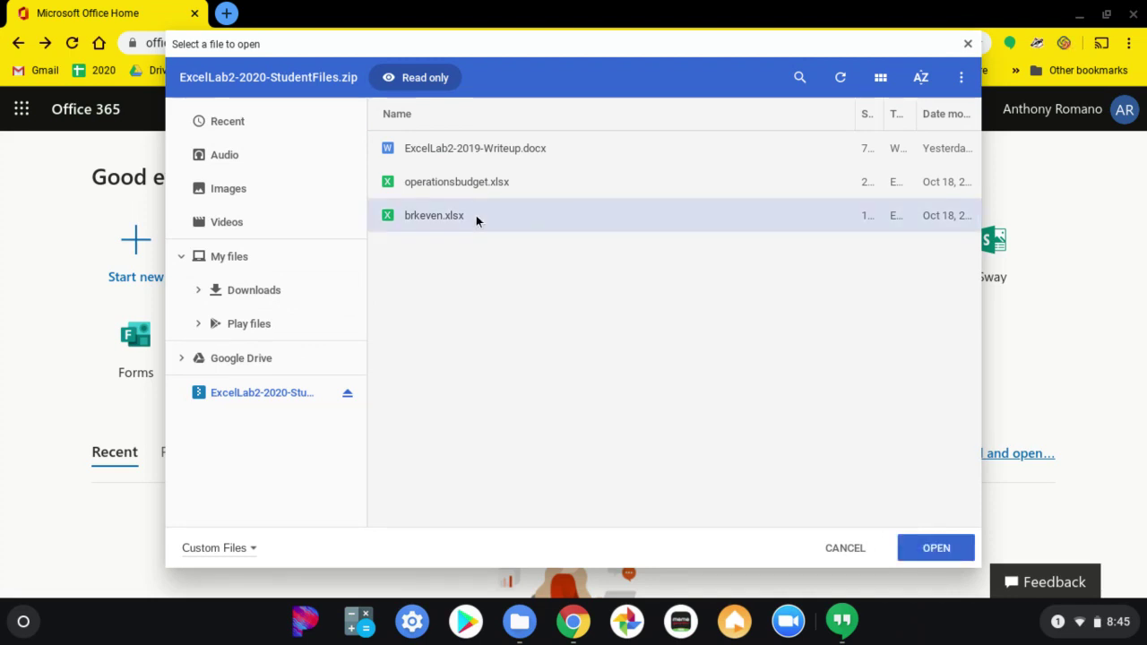
{"action": "left_click", "coordinate": [932, 546]}
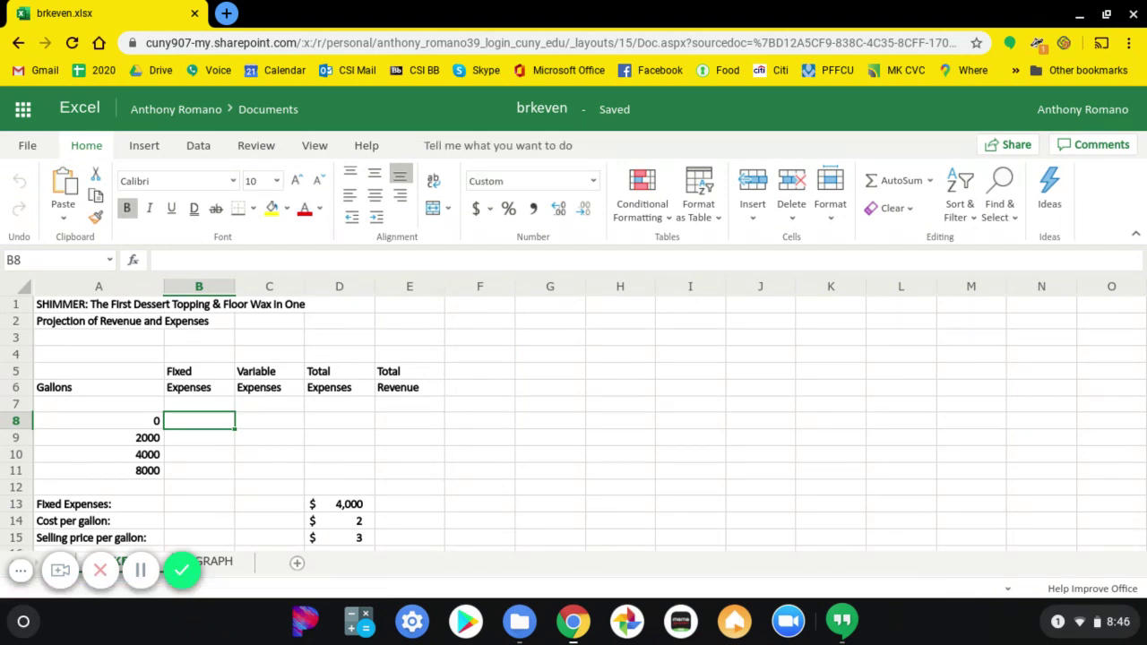
Open ExcelLab2-2020-Directions.pdf from the mounted zip in a Chrome tab
{"action": "left_click", "coordinate": [141, 578]}
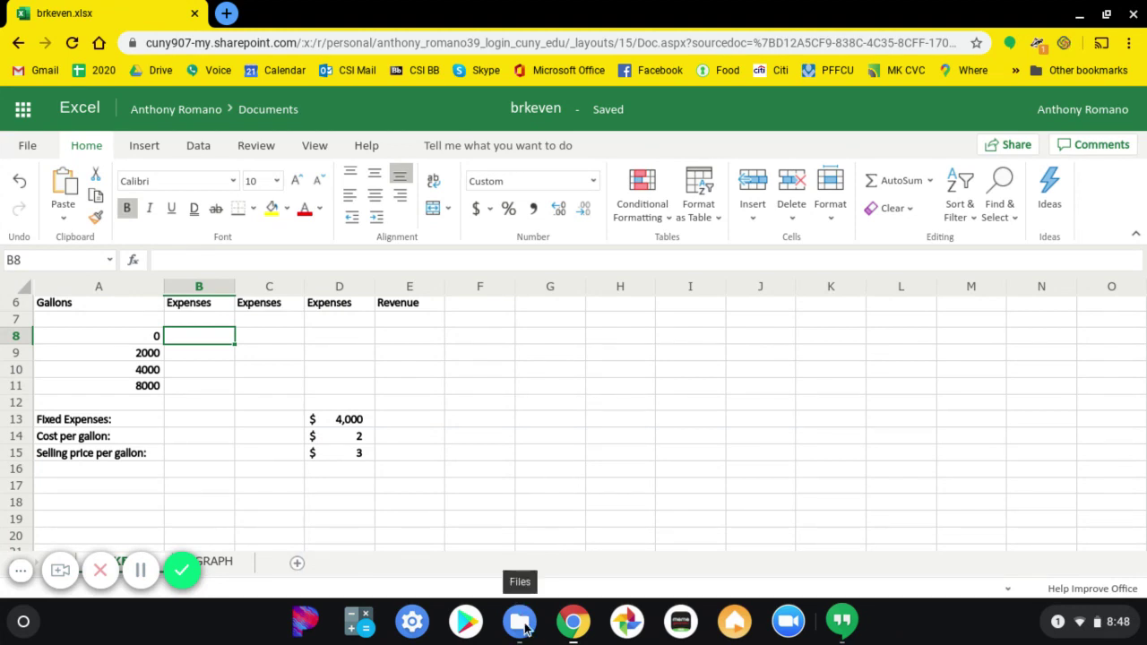
{"action": "left_click", "coordinate": [519, 622]}
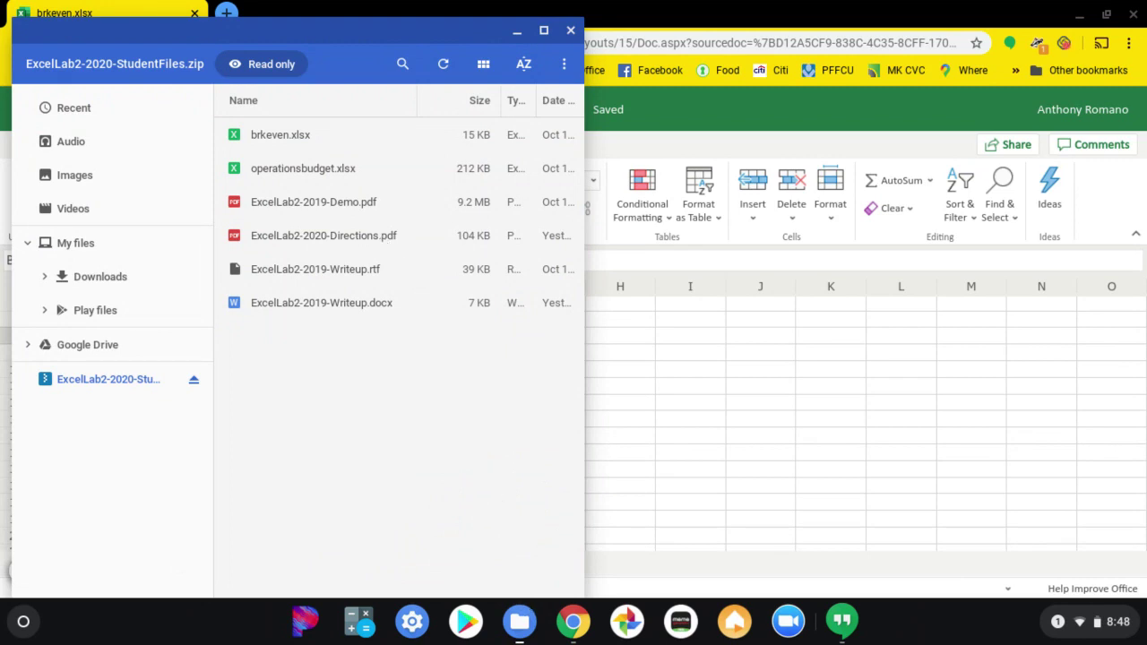
{"action": "left_click", "coordinate": [381, 236]}
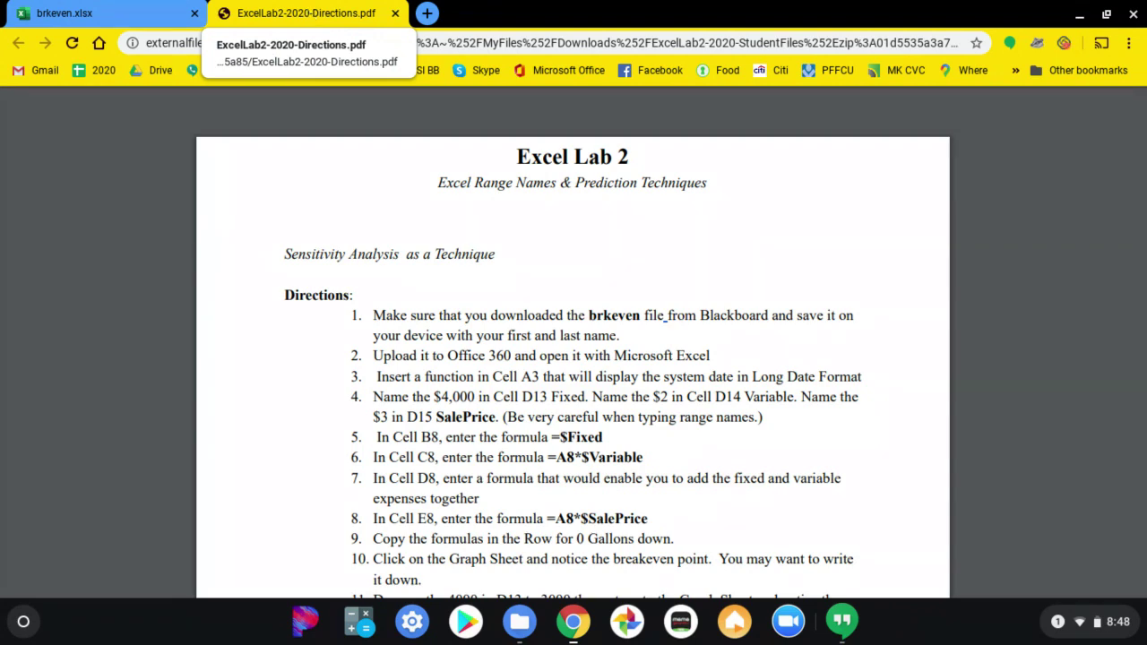
Move the directions PDF into its own separate window
{"action": "left_click_drag", "start_coordinate": [310, 16], "coordinate": [468, 112]}
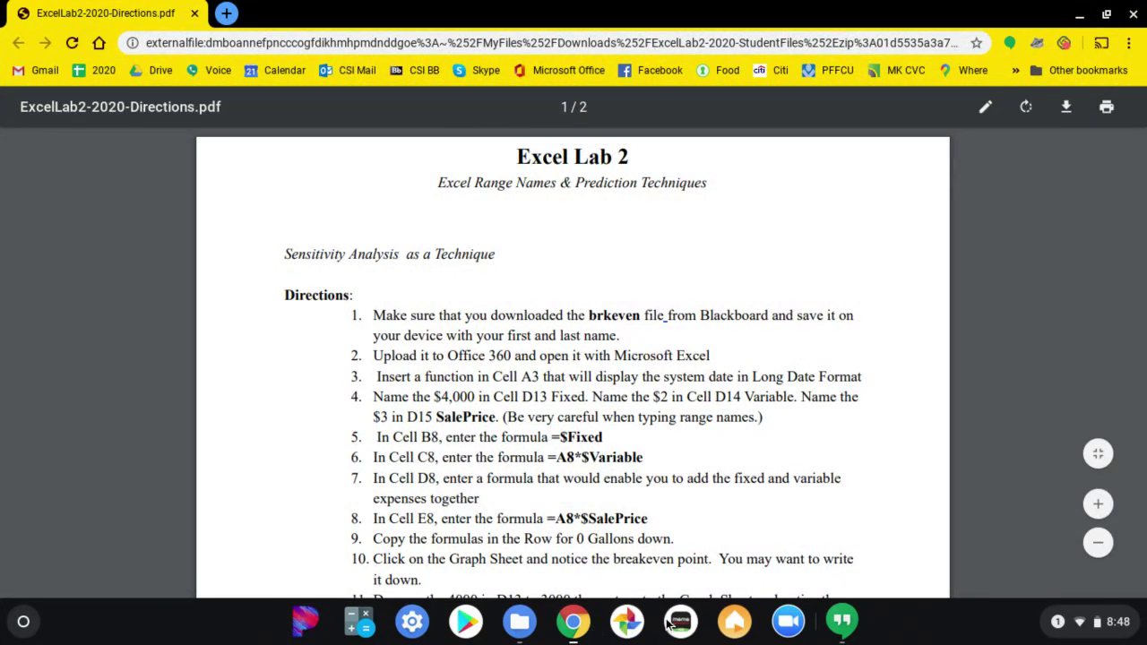
{"action": "key", "text": "alt+Tab"}
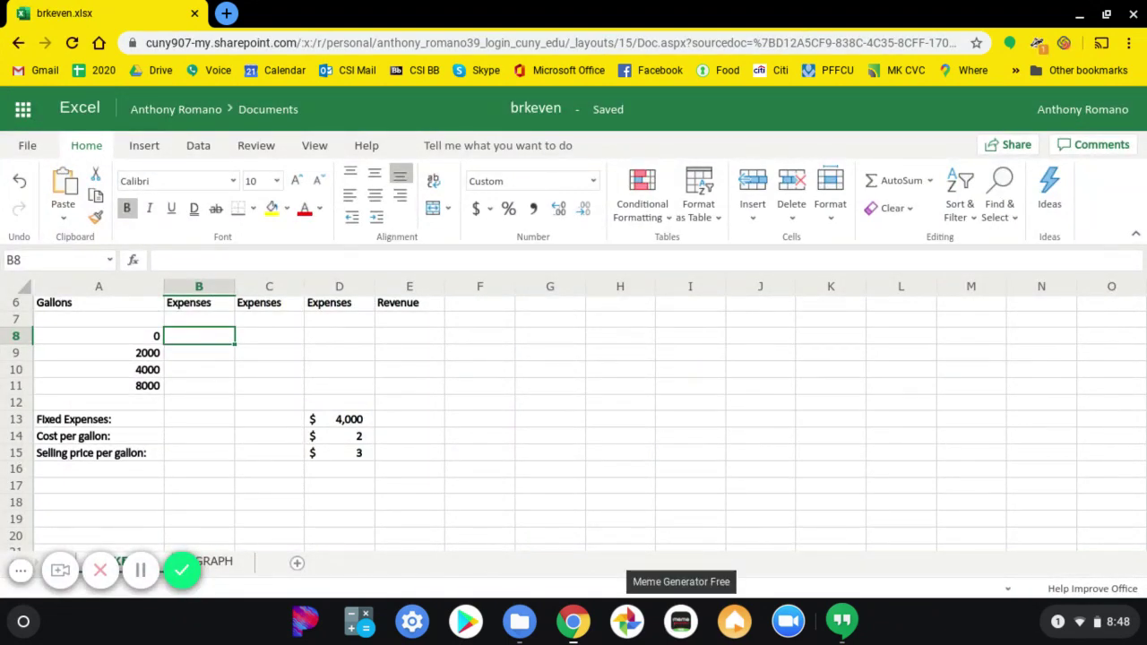
{"action": "key", "text": "alt+Tab"}
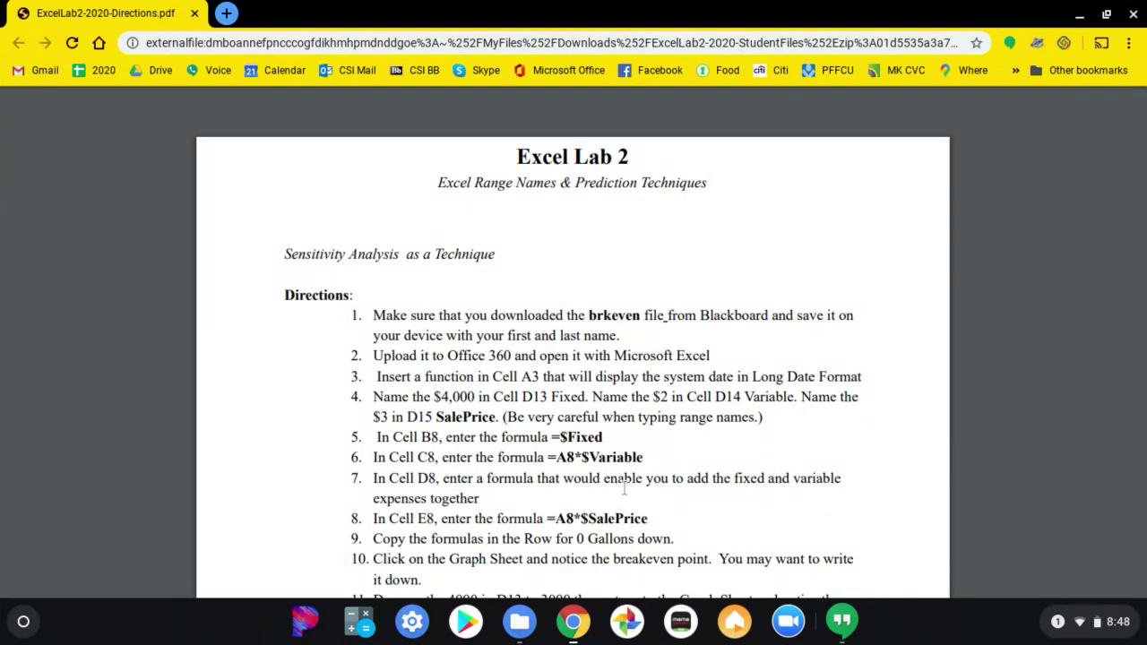
Highlight step 3 about the Long Date system date, then return to the brkeven workbook
{"action": "left_click_drag", "start_coordinate": [373, 315], "coordinate": [757, 349]}
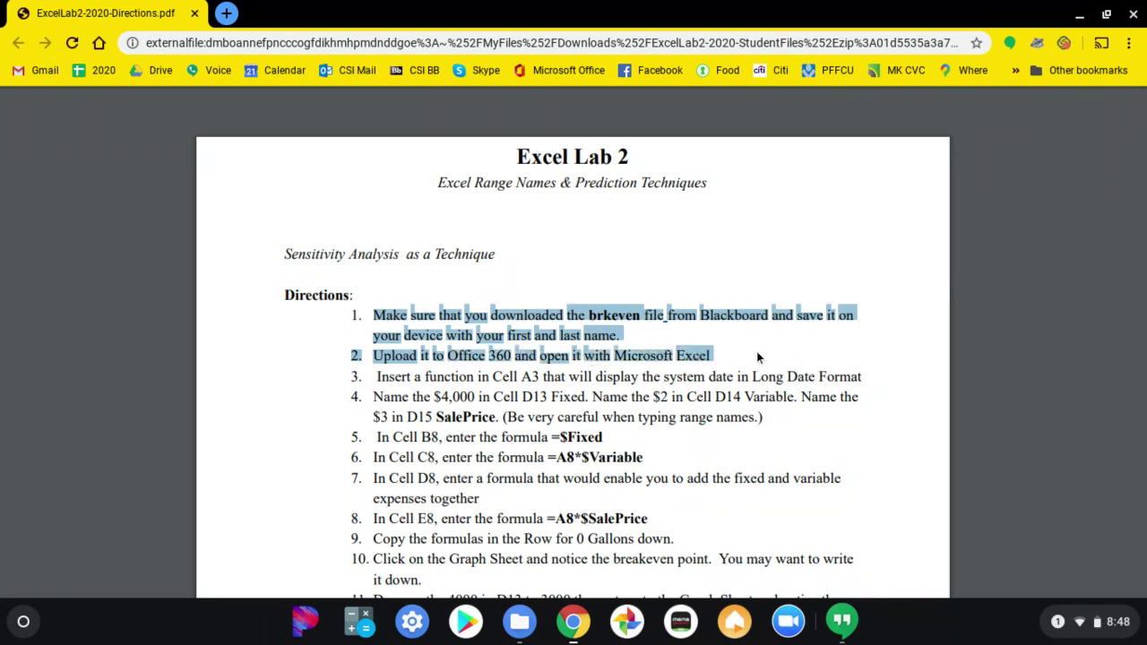
{"action": "scroll", "coordinate": [756, 352], "scroll_direction": "down", "scroll_amount": 3}
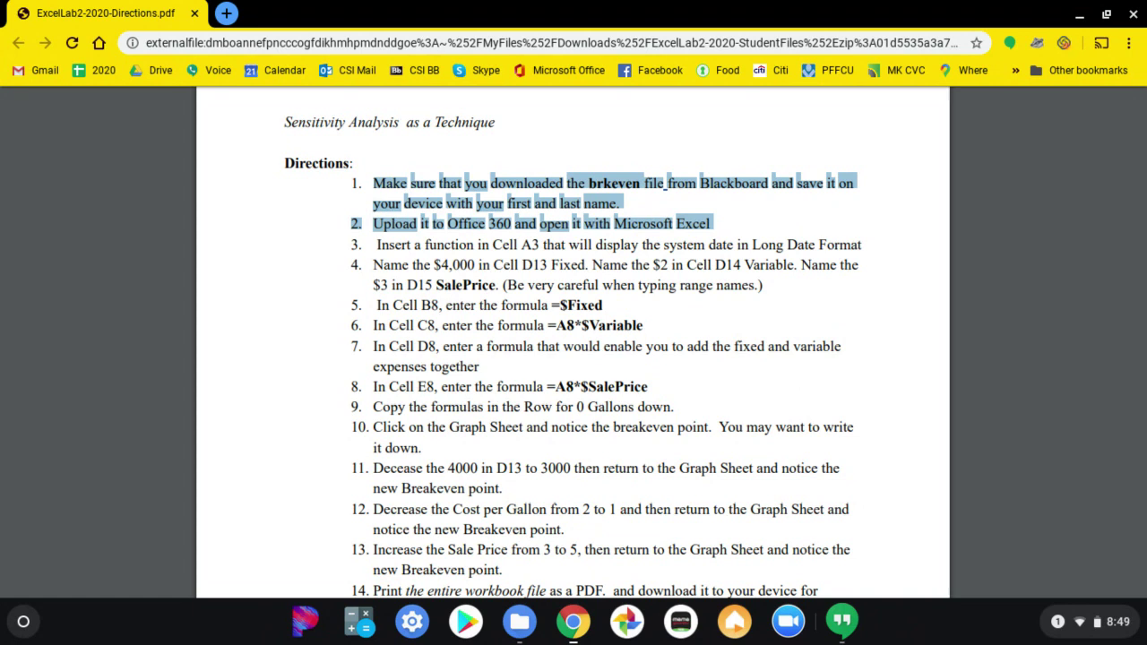
{"action": "left_click", "coordinate": [376, 246]}
{"action": "left_click_drag", "start_coordinate": [377, 245], "coordinate": [861, 236]}
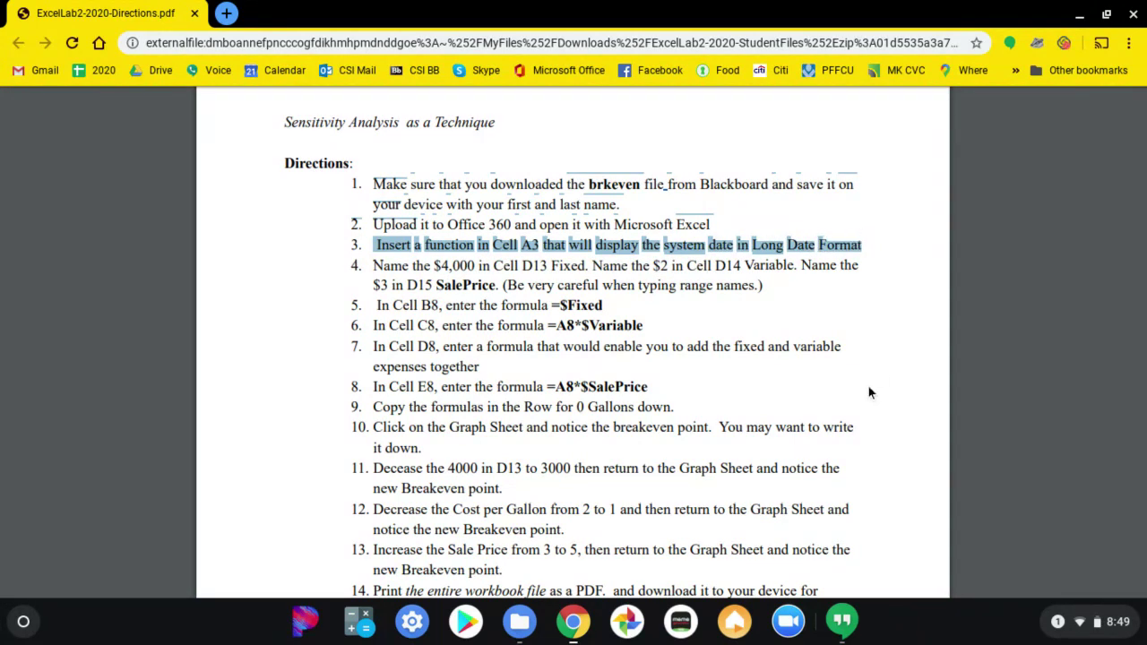
{"action": "key", "text": "alt+Tab"}
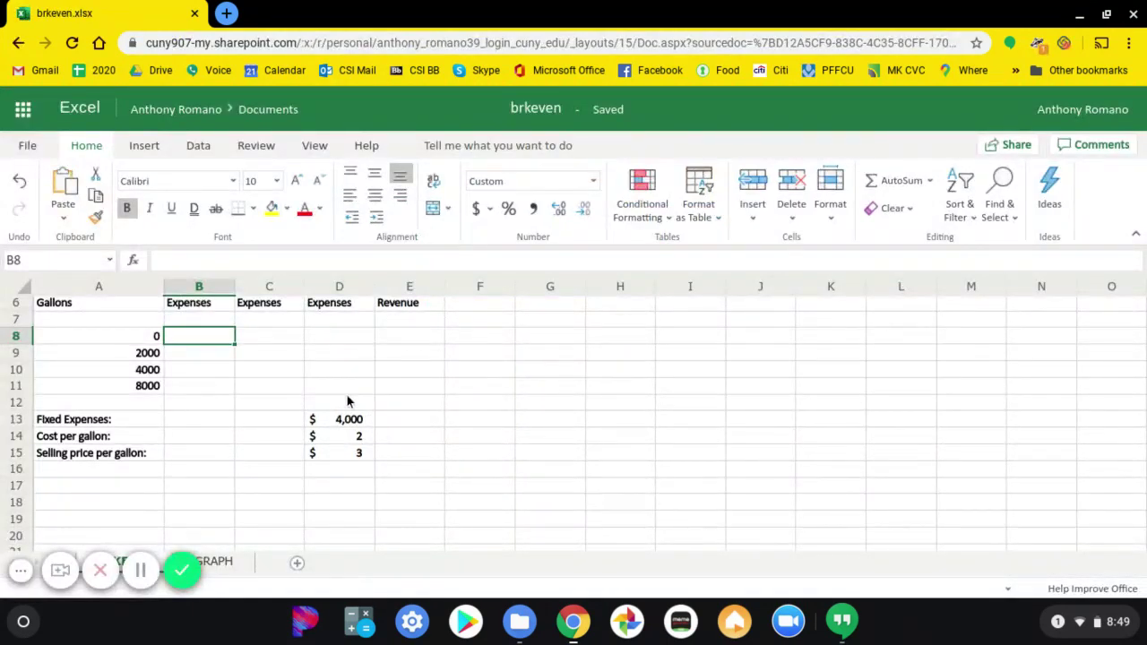
Enter =now() in cell A3, showing serial 43911.74281, and reselect A3
{"action": "scroll", "coordinate": [350, 394], "scroll_direction": "up", "scroll_amount": 2}
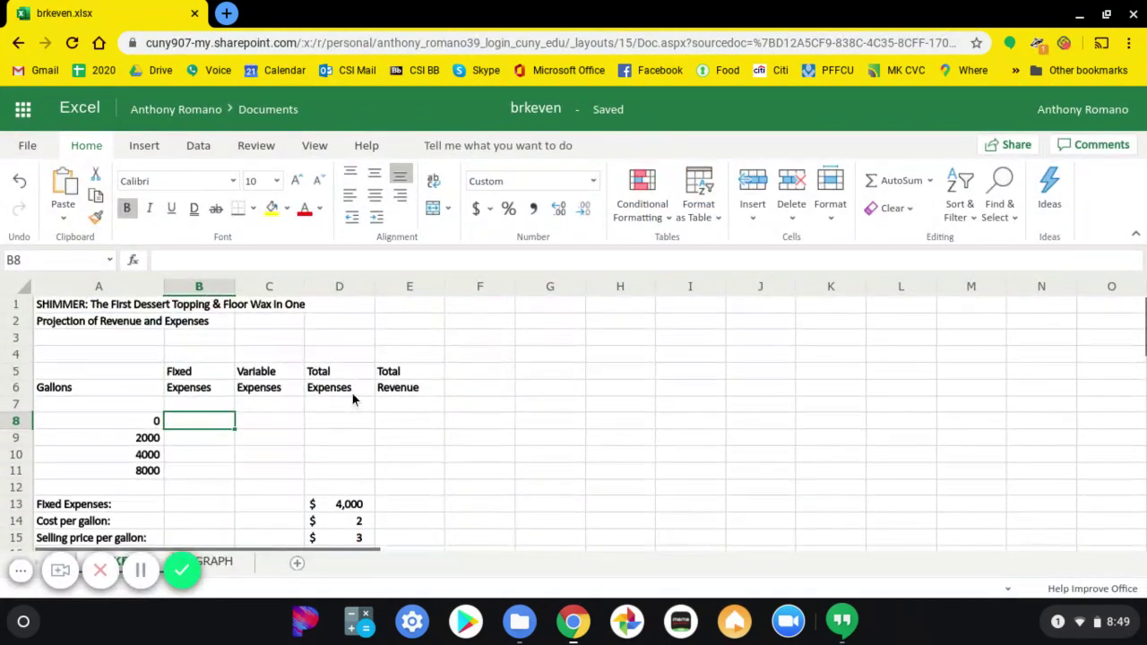
{"action": "left_click", "coordinate": [73, 338]}
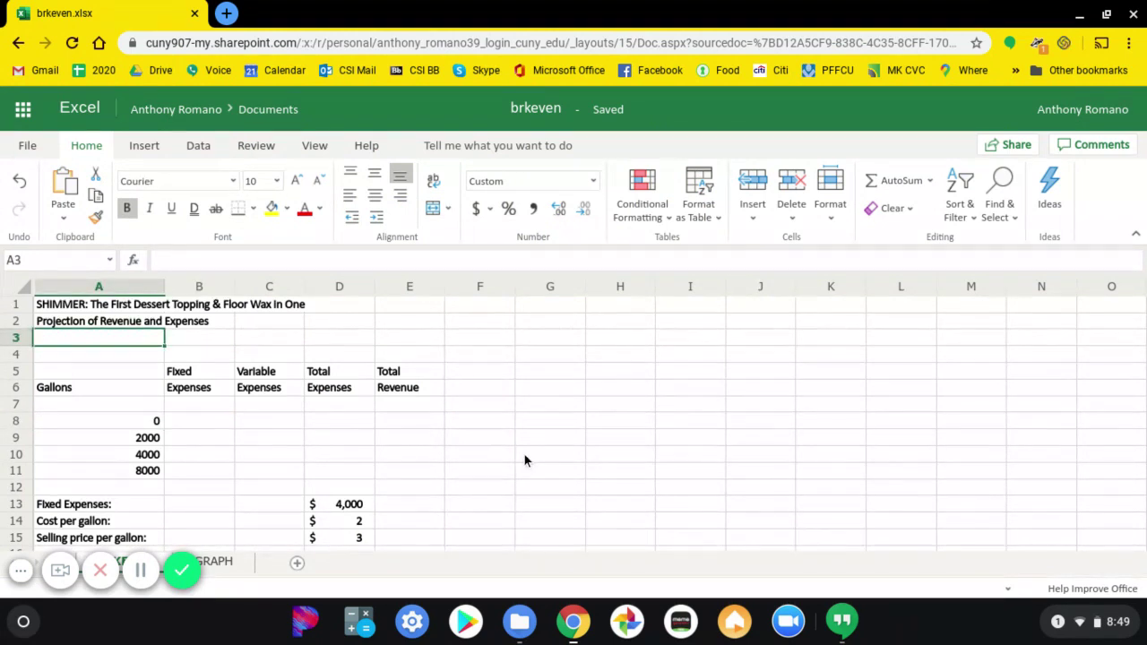
{"action": "type", "text": "="}
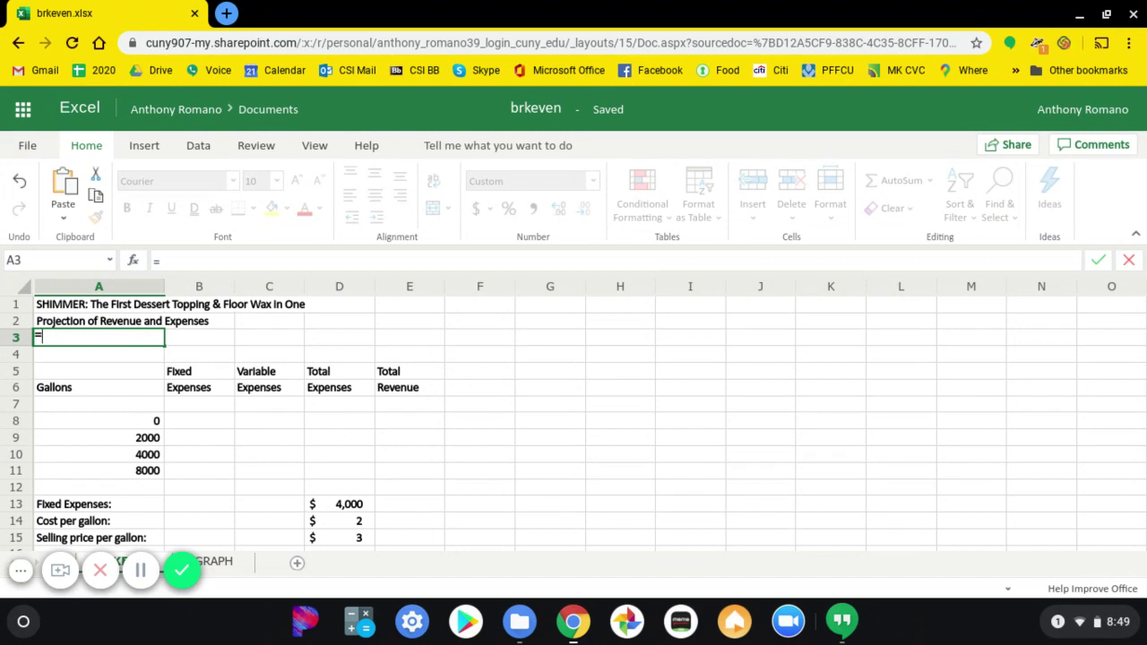
{"action": "type", "text": "n"}
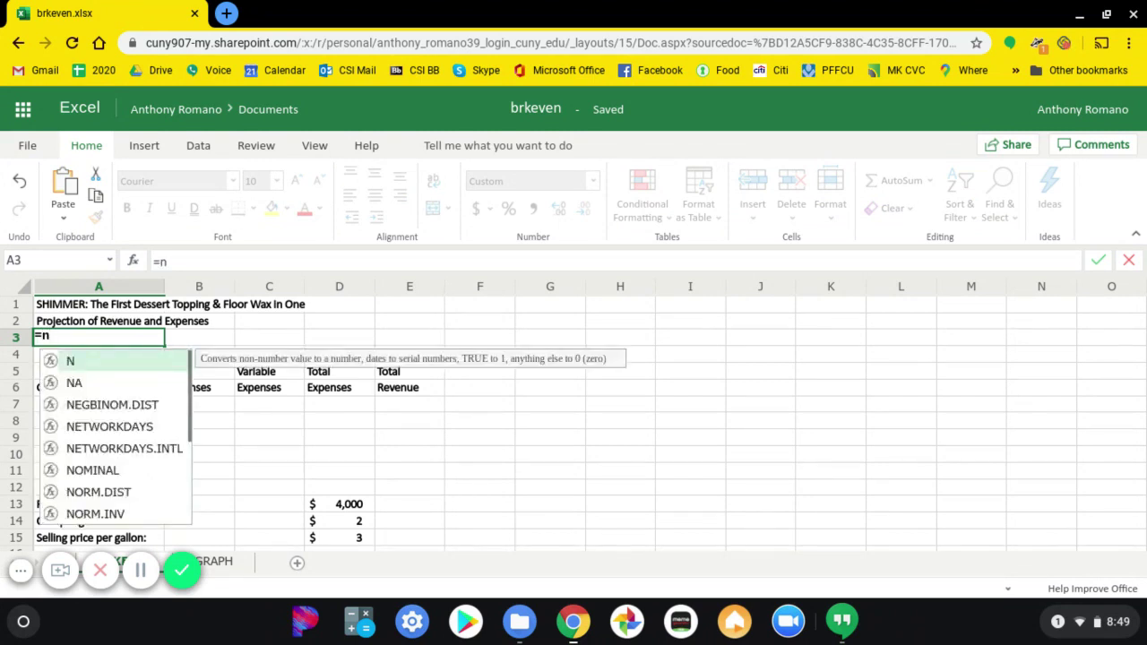
{"action": "type", "text": "ow"}
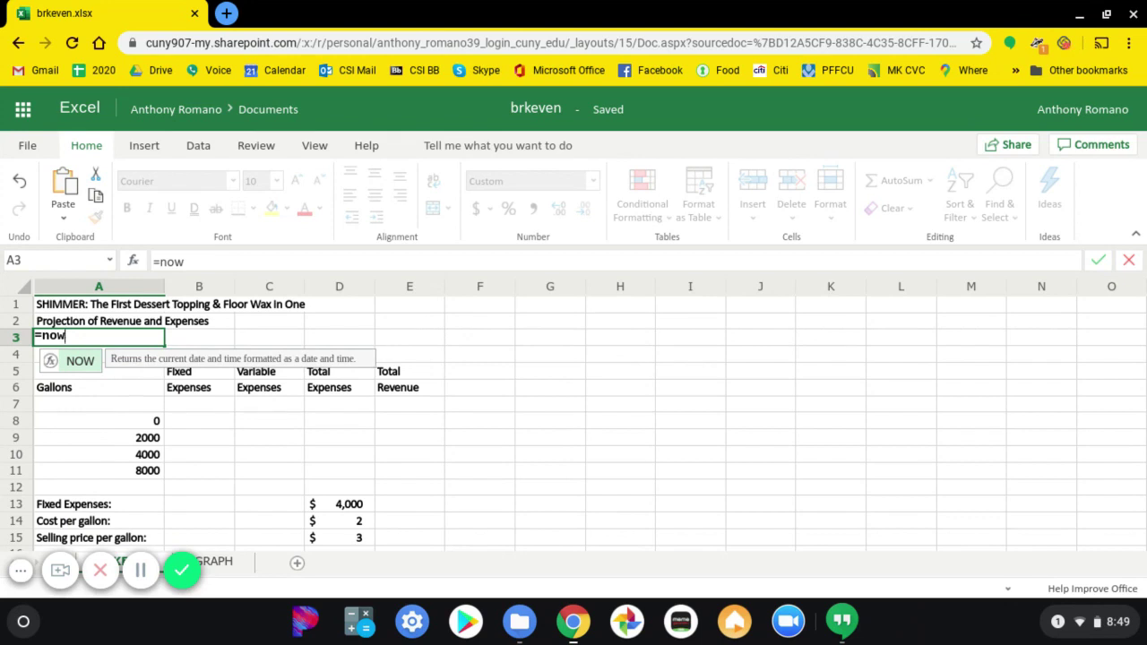
{"action": "type", "text": "("}
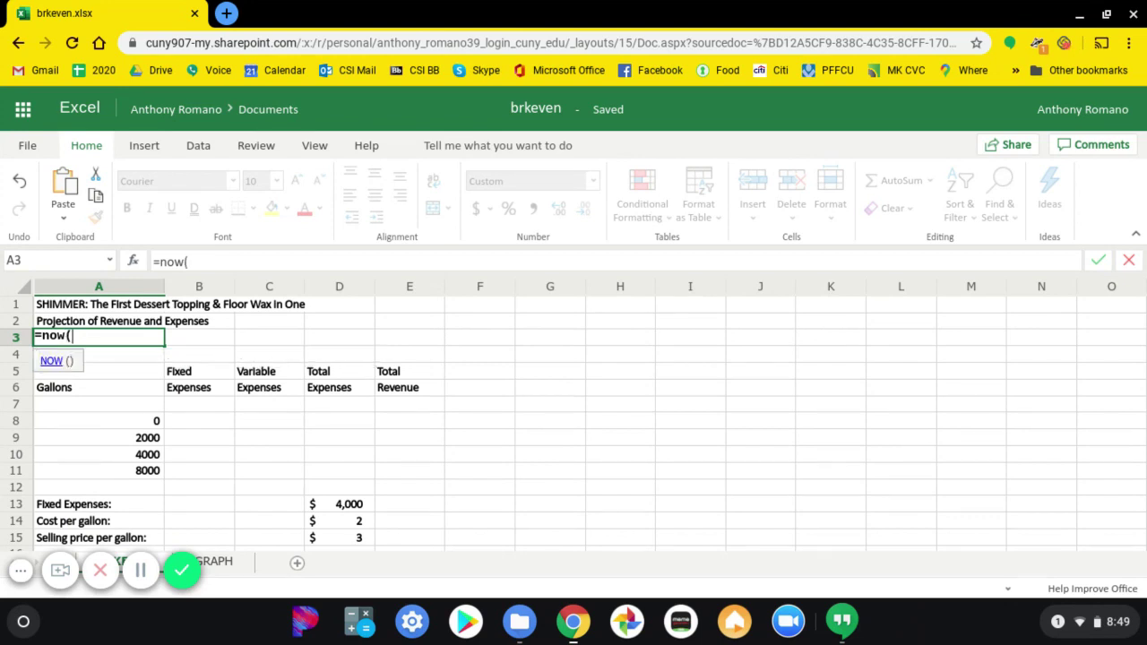
{"action": "type", "text": ")"}
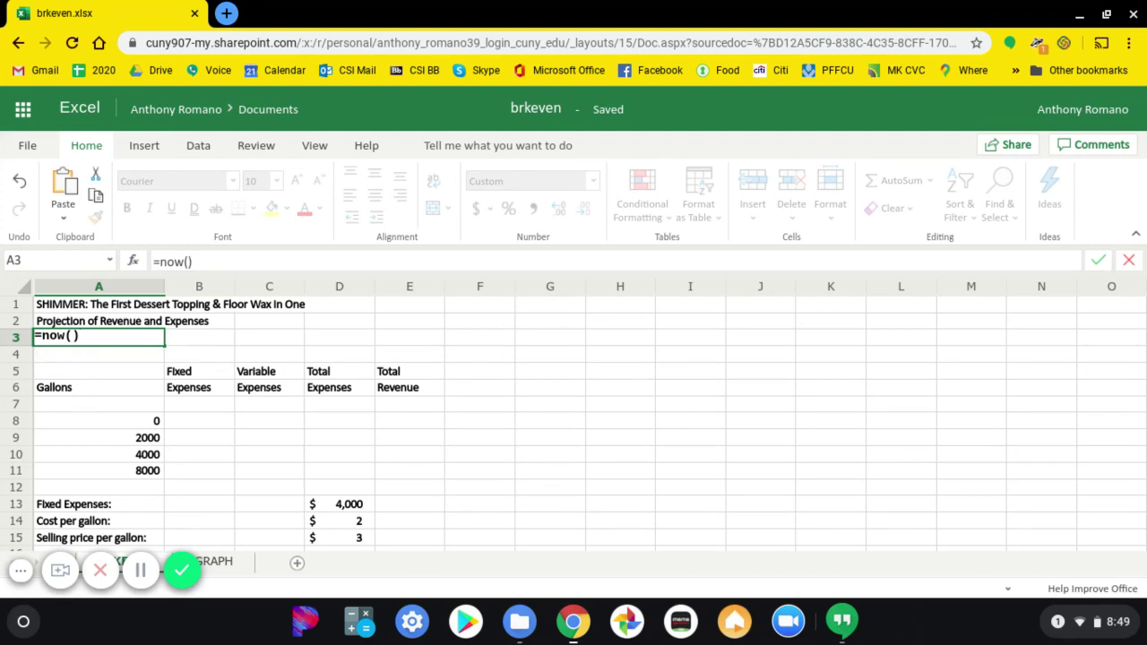
{"action": "key", "text": "Return"}
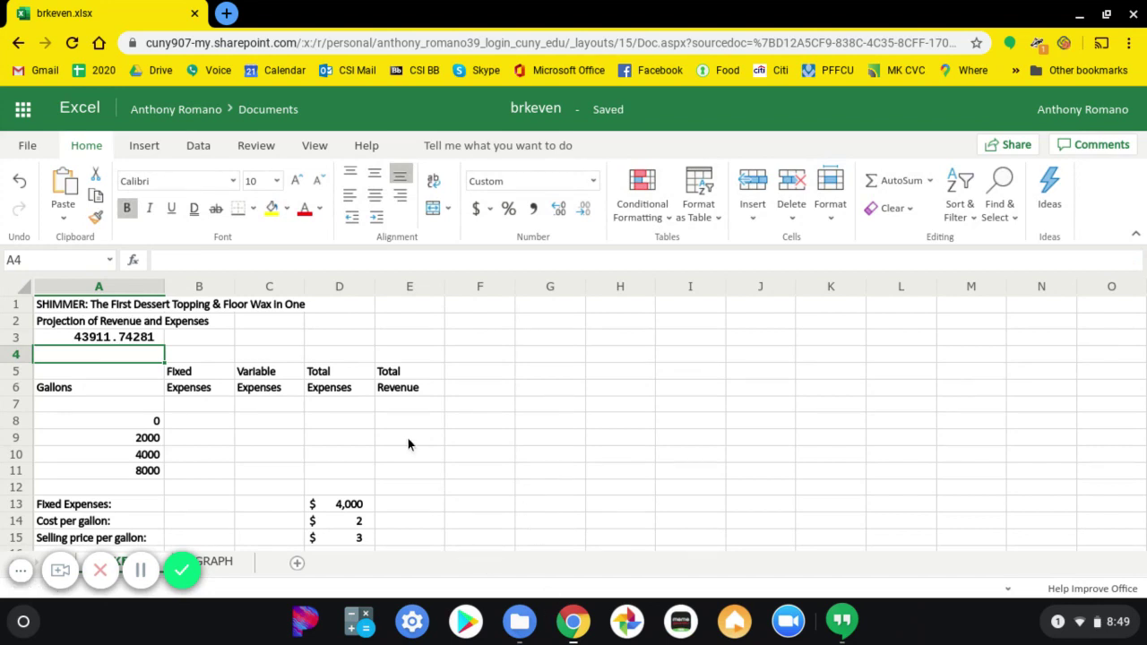
{"action": "left_click", "coordinate": [154, 340]}
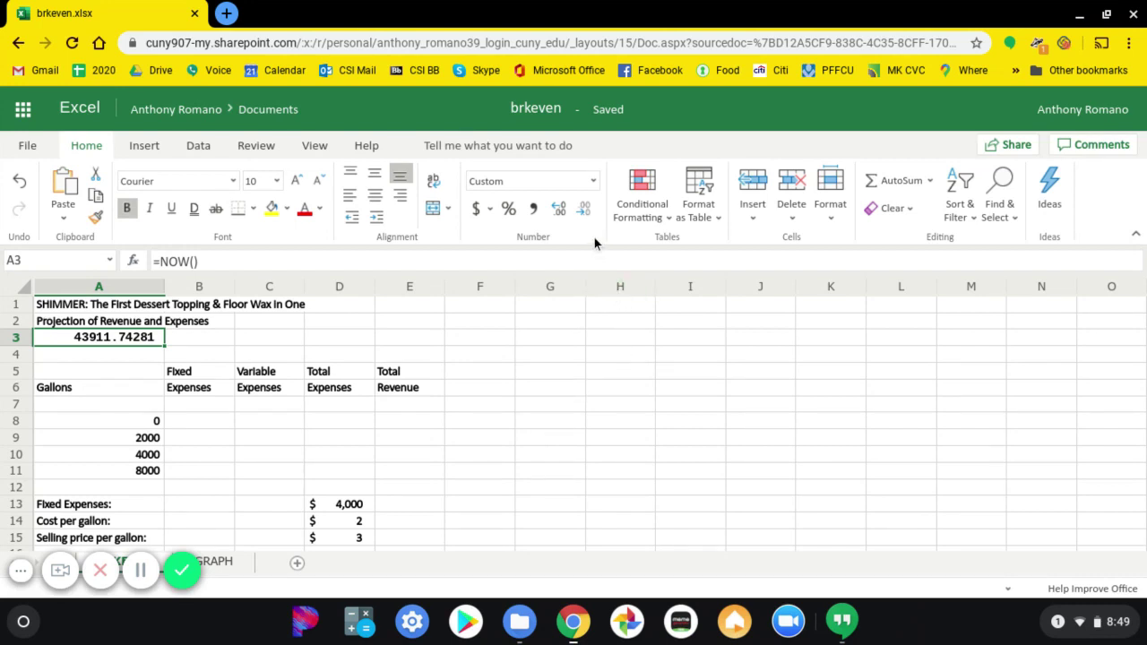
Give A3 the Long Date format (Saturday, March 21, 2020) and return to the directions PDF
{"action": "left_click", "coordinate": [594, 181]}
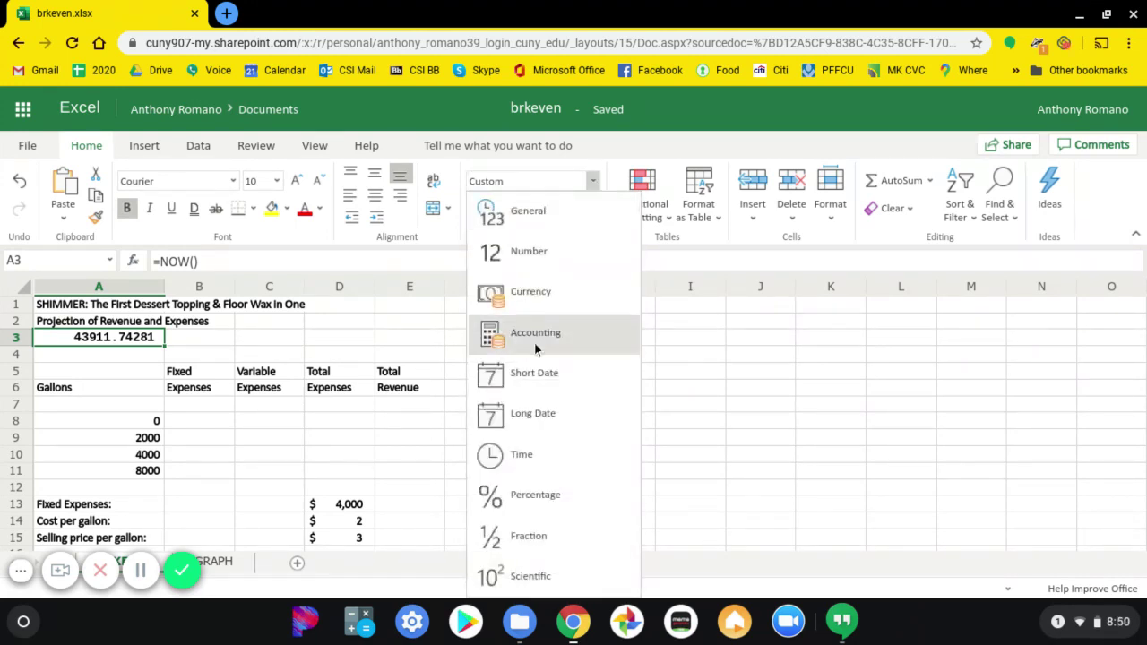
{"action": "left_click", "coordinate": [531, 414]}
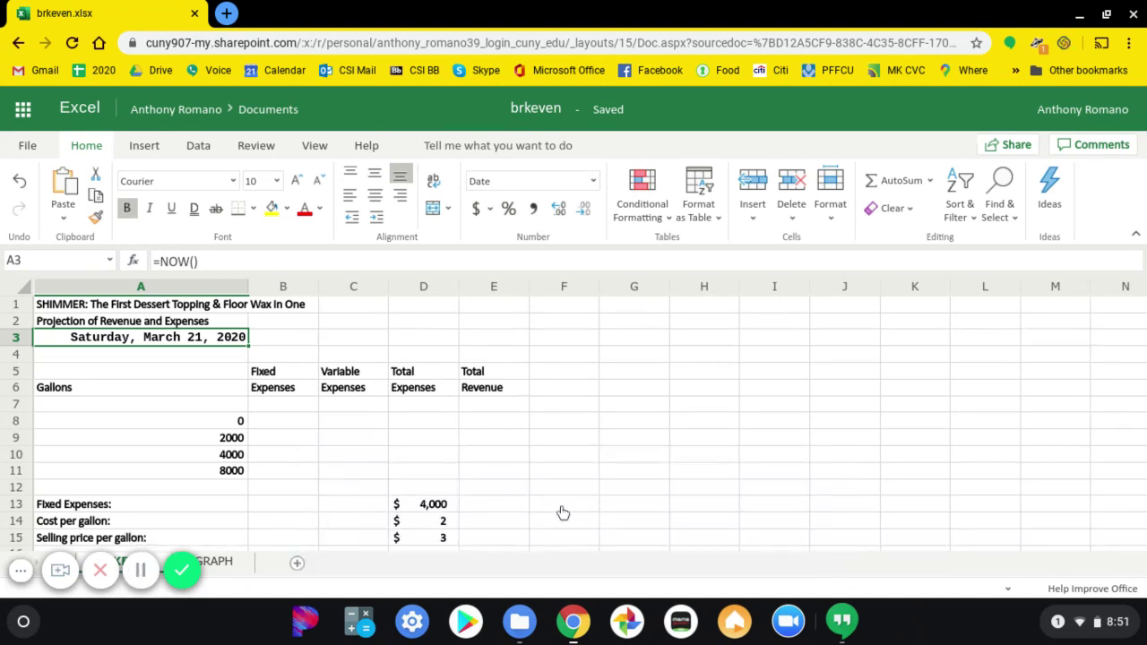
{"action": "key", "text": "alt+Tab"}
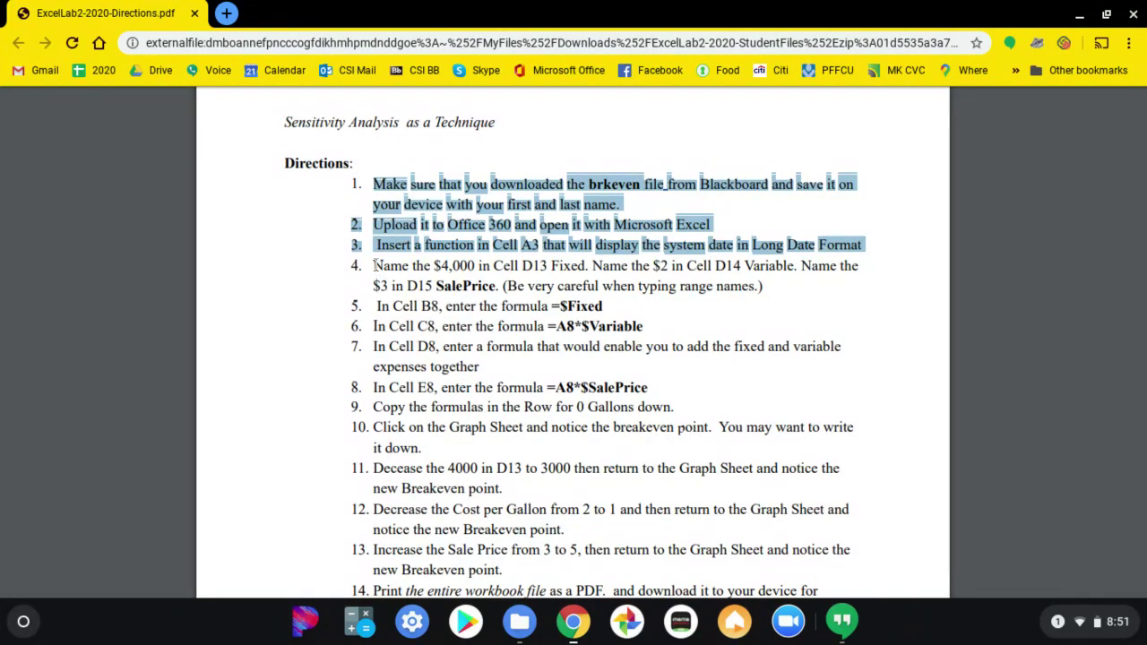
{"action": "left_click_drag", "start_coordinate": [373, 265], "coordinate": [766, 287]}
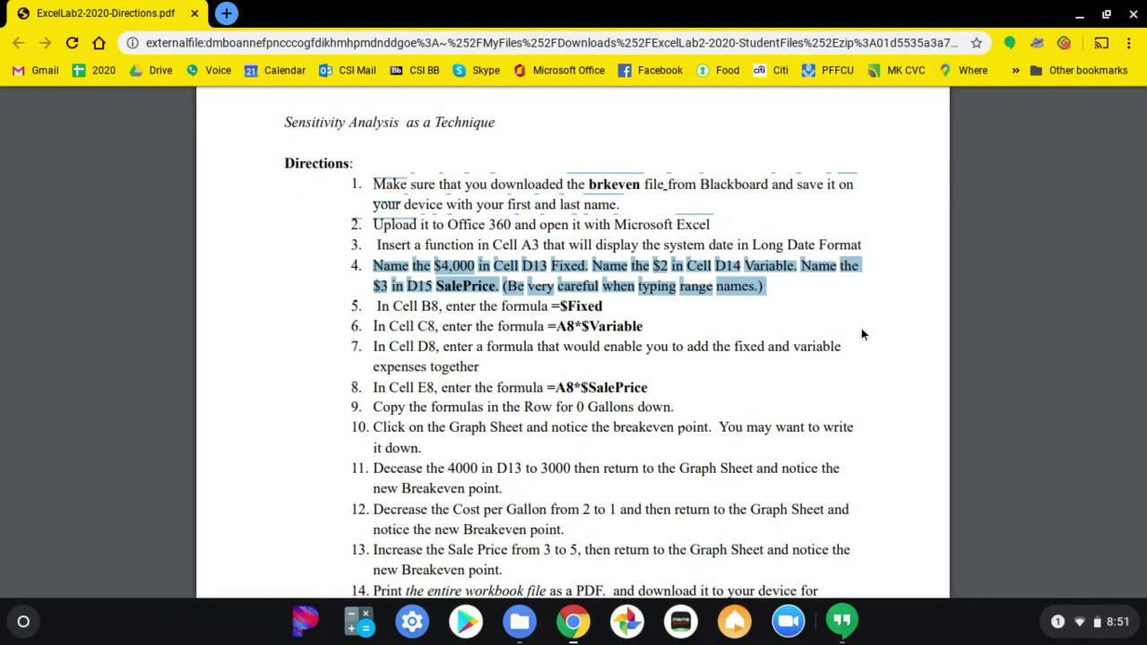